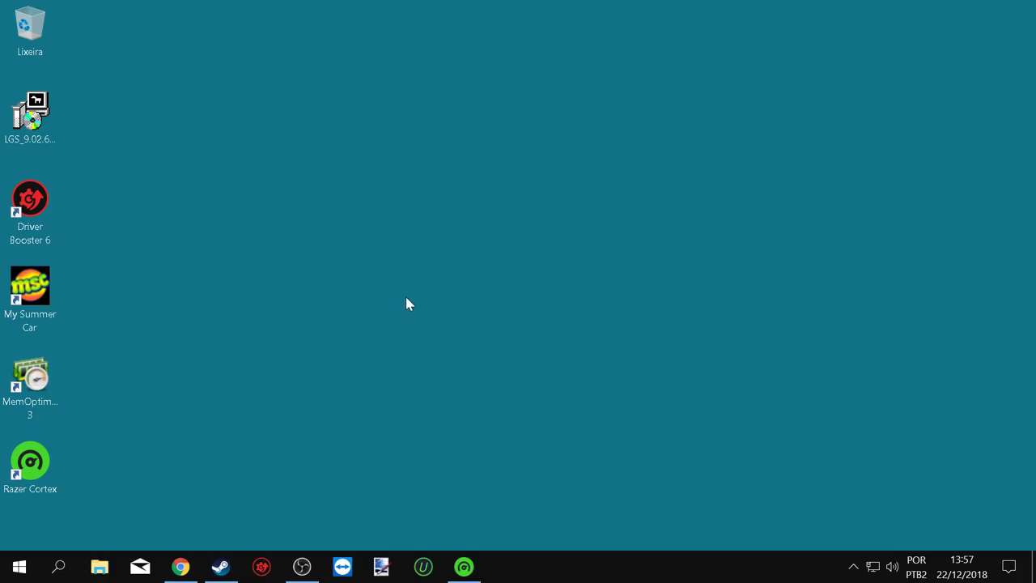
Check the OBS recording window and minimize it to return to the desktop
{"action": "mouse_move", "coordinate": [309, 577]}
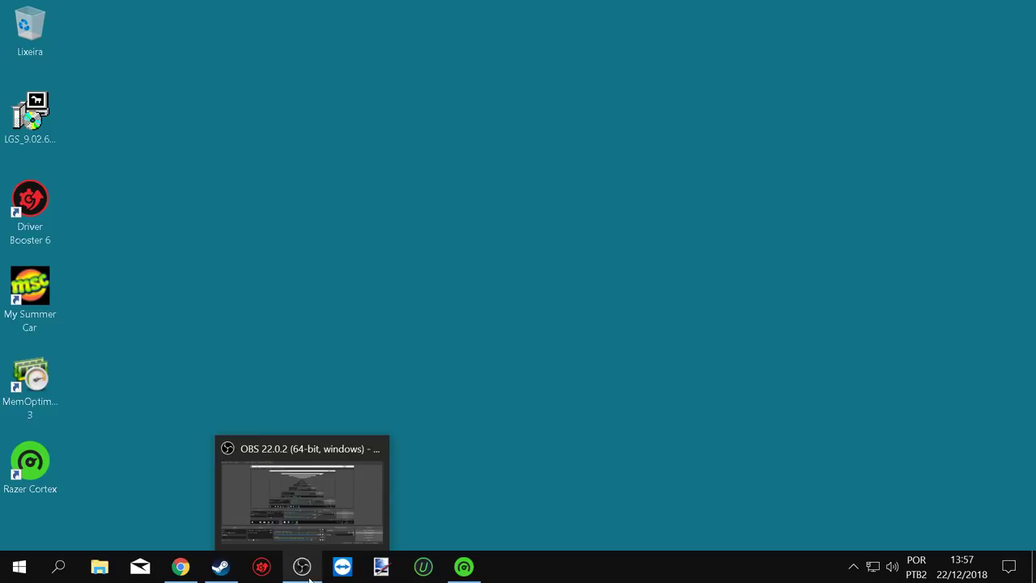
{"action": "left_click", "coordinate": [306, 576]}
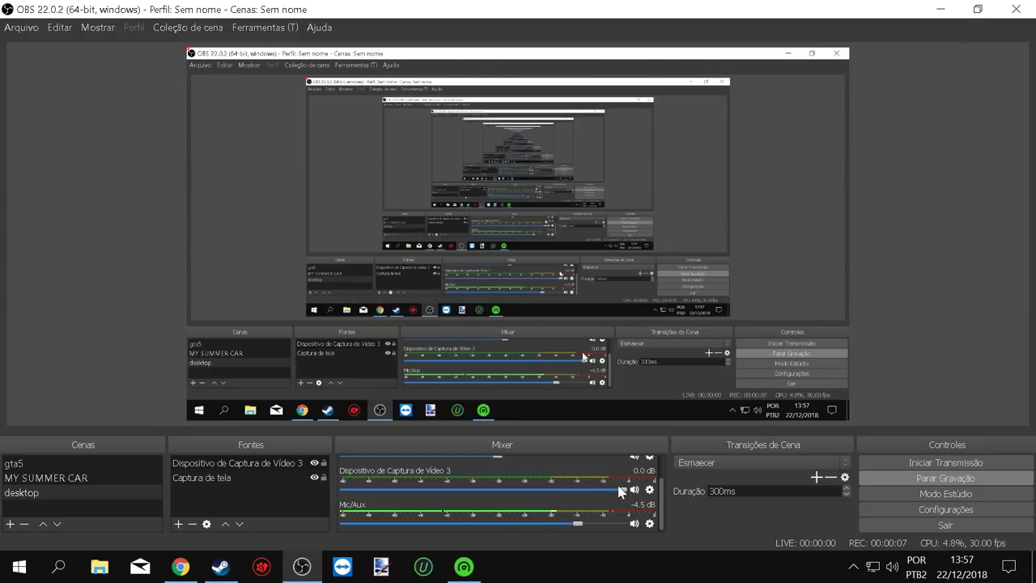
{"action": "left_click", "coordinate": [940, 8]}
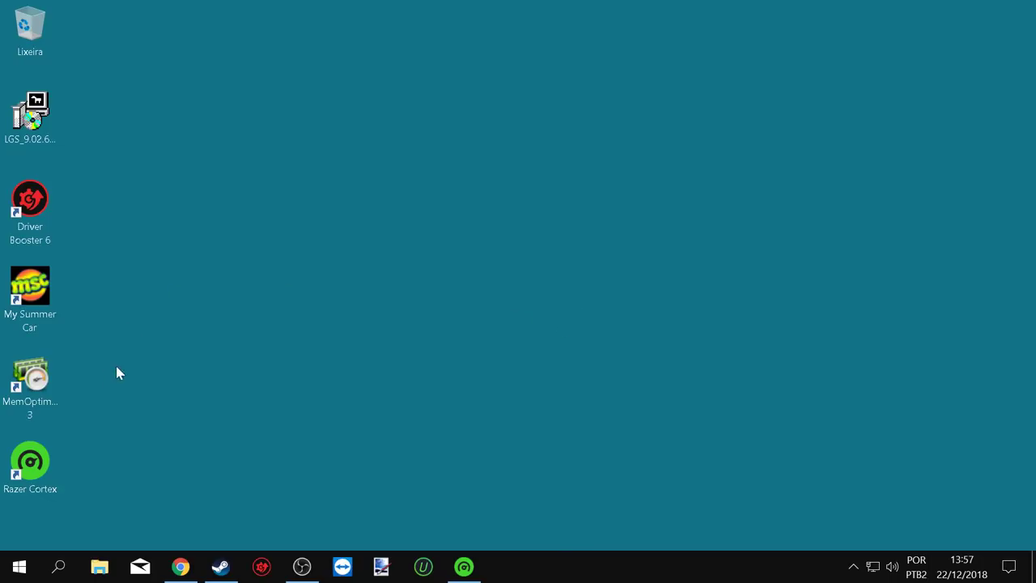
Bring up Steam's installation window for The Crew 2 and minimize it
{"action": "left_click_drag", "start_coordinate": [56, 292], "coordinate": [121, 307]}
{"action": "left_click", "coordinate": [136, 482]}
{"action": "left_click", "coordinate": [230, 564]}
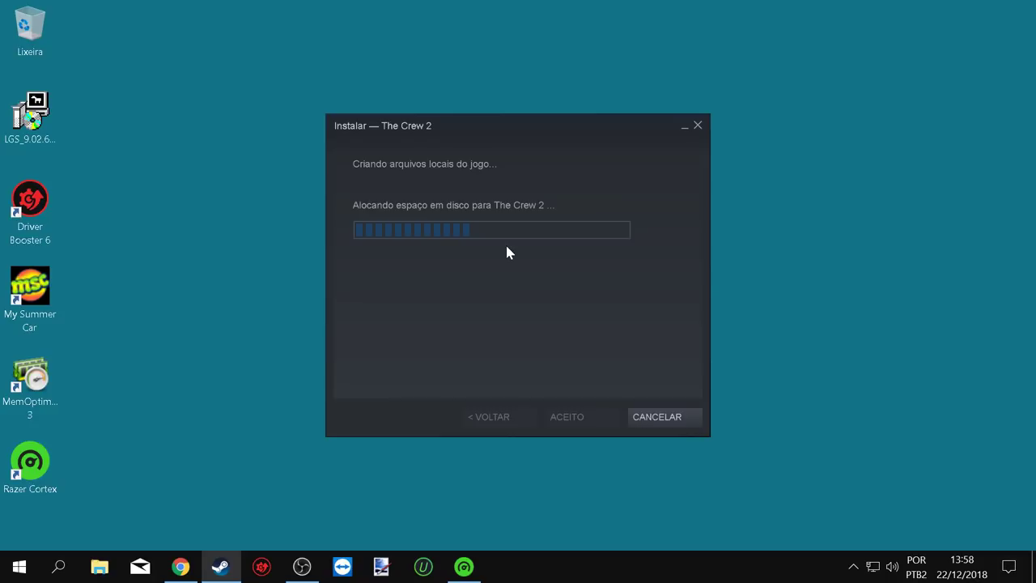
{"action": "left_click", "coordinate": [683, 129]}
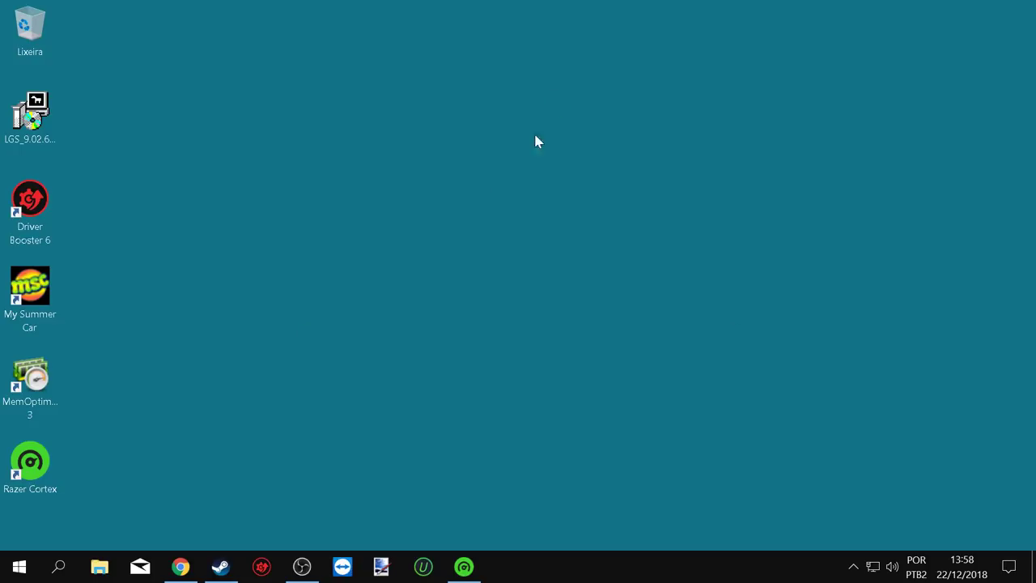
Refresh the desktop three times in a row
{"action": "right_click", "coordinate": [488, 225]}
{"action": "left_click", "coordinate": [573, 271]}
{"action": "right_click", "coordinate": [536, 192]}
{"action": "left_click", "coordinate": [605, 233]}
{"action": "right_click", "coordinate": [413, 204]}
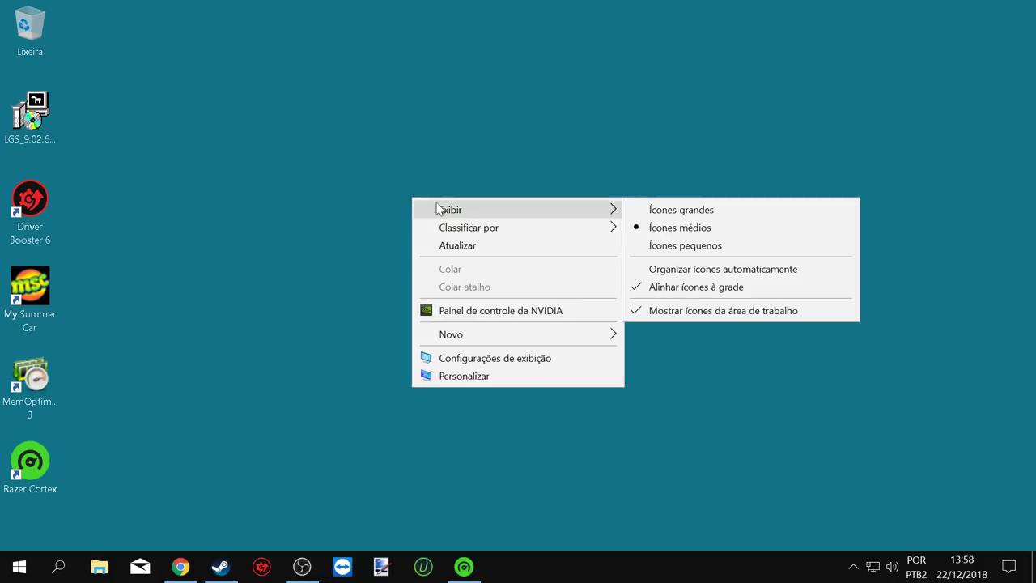
{"action": "left_click", "coordinate": [488, 246]}
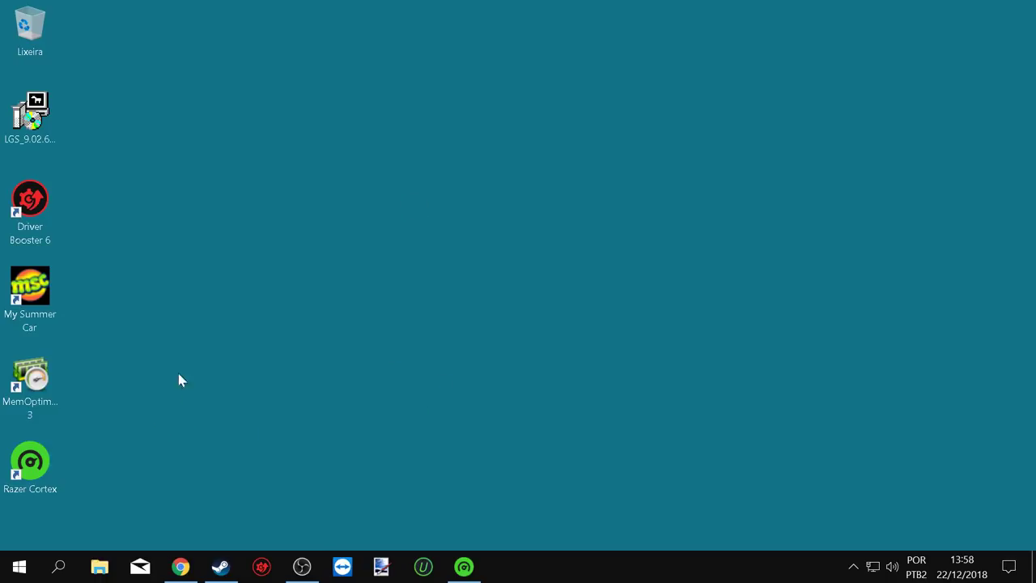
Open Driver Booster 6 to check whether the drivers are up to date, and close it
{"action": "double_click", "coordinate": [37, 211]}
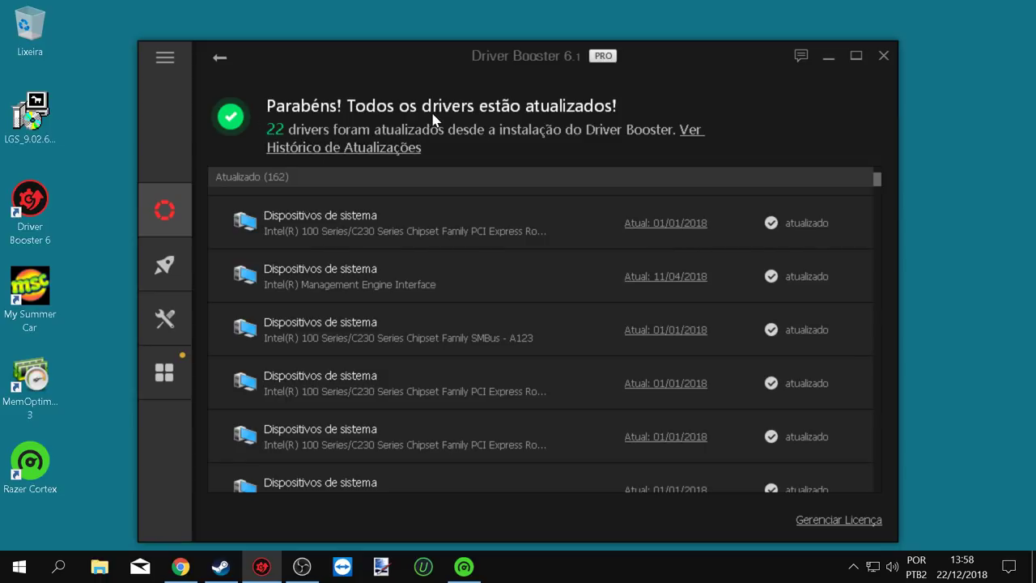
{"action": "left_click", "coordinate": [882, 56]}
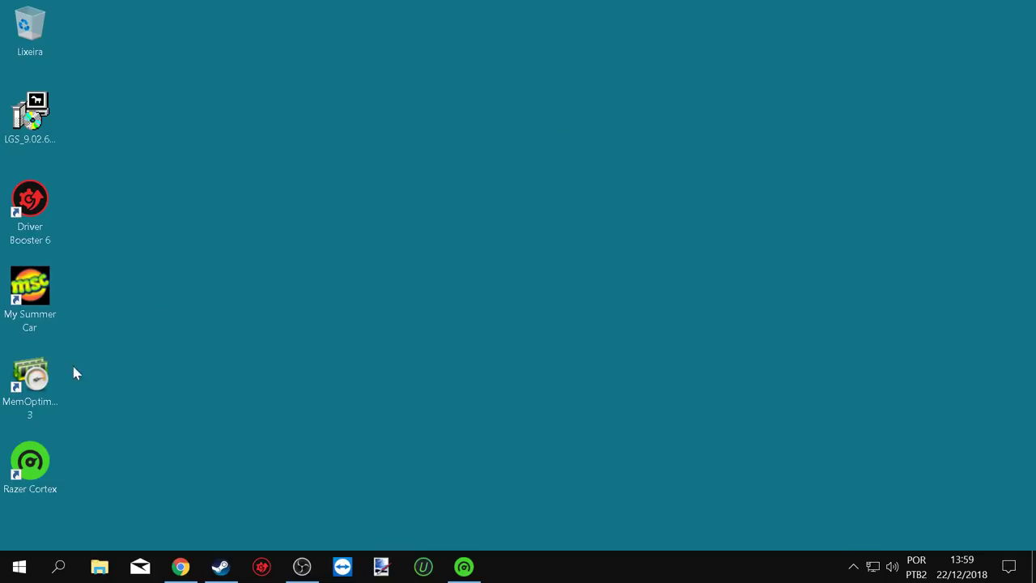
Move the Razer Cortex shortcut to the middle of the desktop and launch Razer Cortex
{"action": "left_click_drag", "start_coordinate": [80, 453], "coordinate": [352, 344]}
{"action": "left_click_drag", "start_coordinate": [32, 461], "coordinate": [456, 301]}
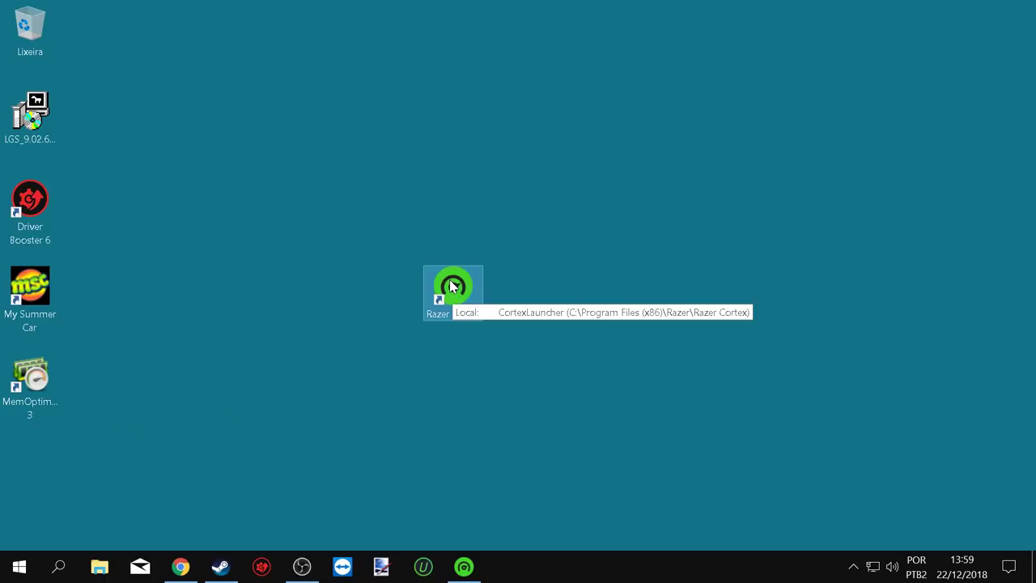
{"action": "double_click", "coordinate": [450, 285]}
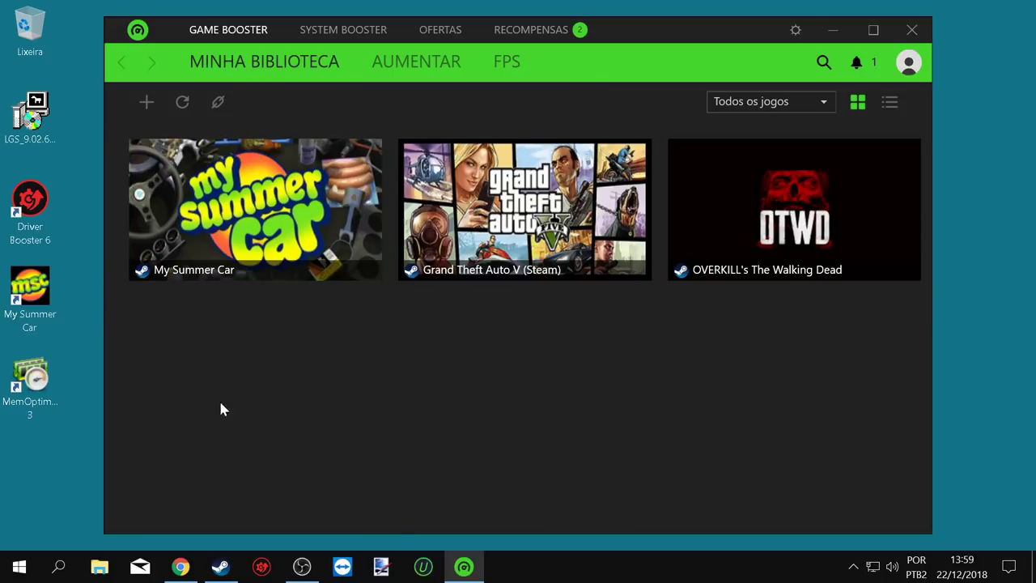
View the FPS settings, switch the in-game FPS overlay option on and off again, and close Razer Cortex
{"action": "mouse_move", "coordinate": [463, 566]}
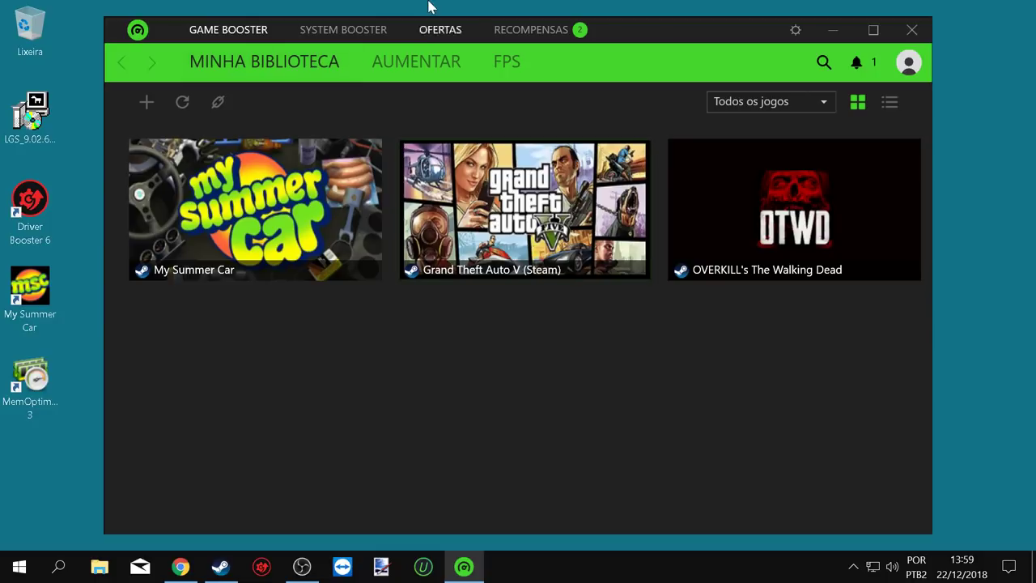
{"action": "left_click", "coordinate": [512, 64]}
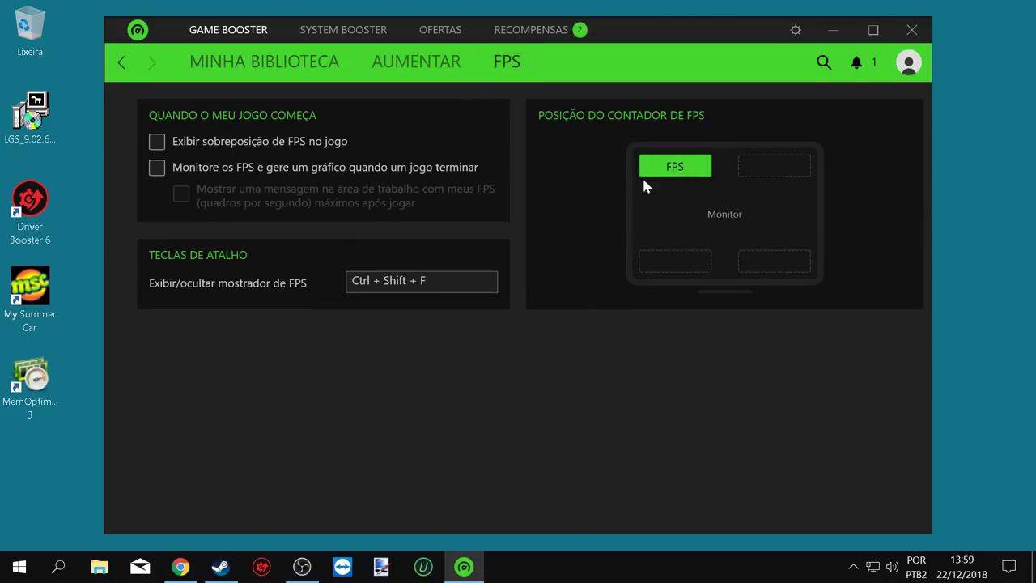
{"action": "left_click", "coordinate": [157, 143]}
{"action": "left_click", "coordinate": [158, 143]}
{"action": "left_click", "coordinate": [911, 29]}
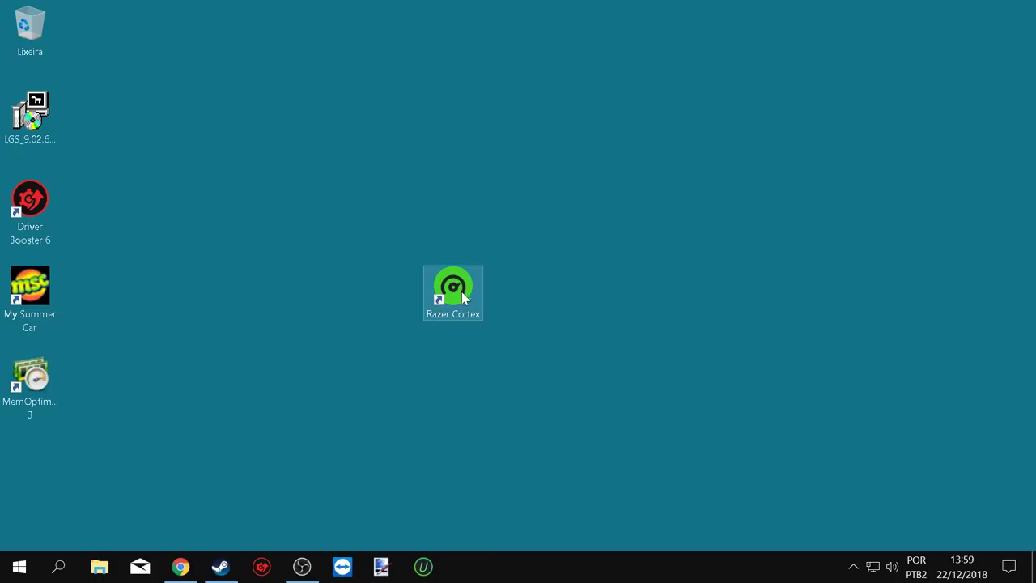
Reopen Razer Cortex and start My Summer Car from the game library
{"action": "double_click", "coordinate": [457, 298]}
{"action": "left_click", "coordinate": [255, 68]}
{"action": "mouse_move", "coordinate": [291, 212]}
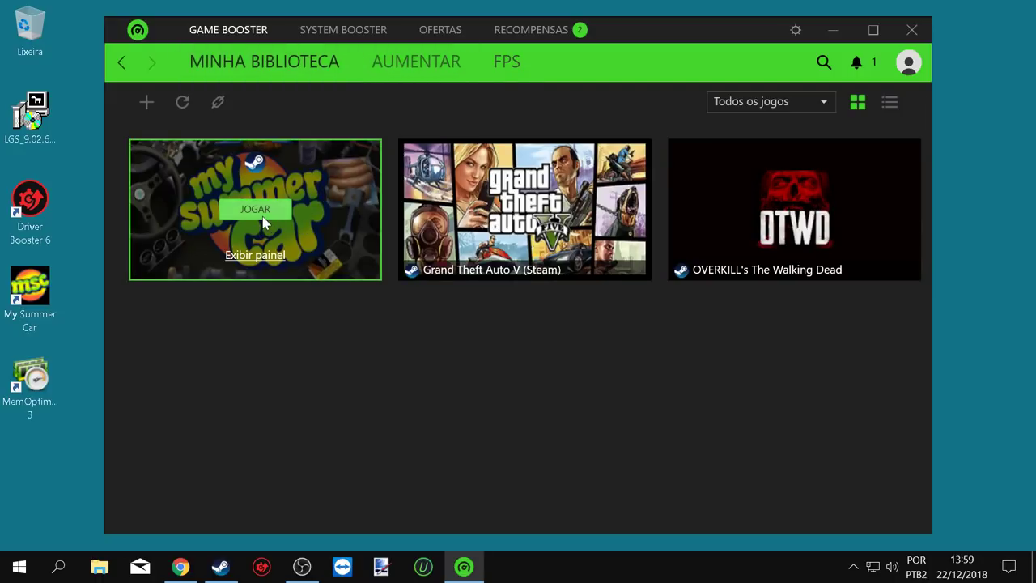
{"action": "mouse_move", "coordinate": [796, 240]}
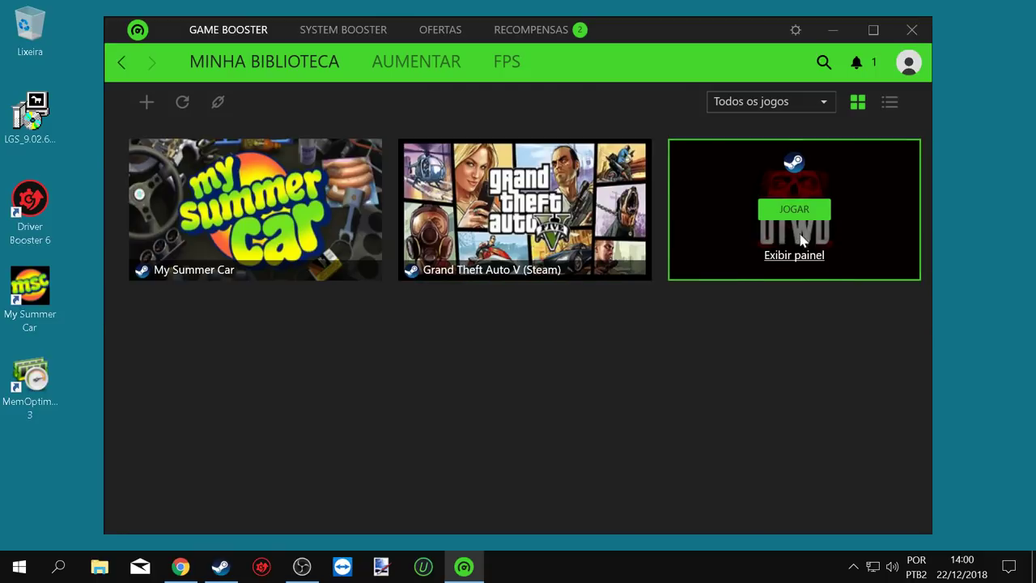
{"action": "mouse_move", "coordinate": [526, 273]}
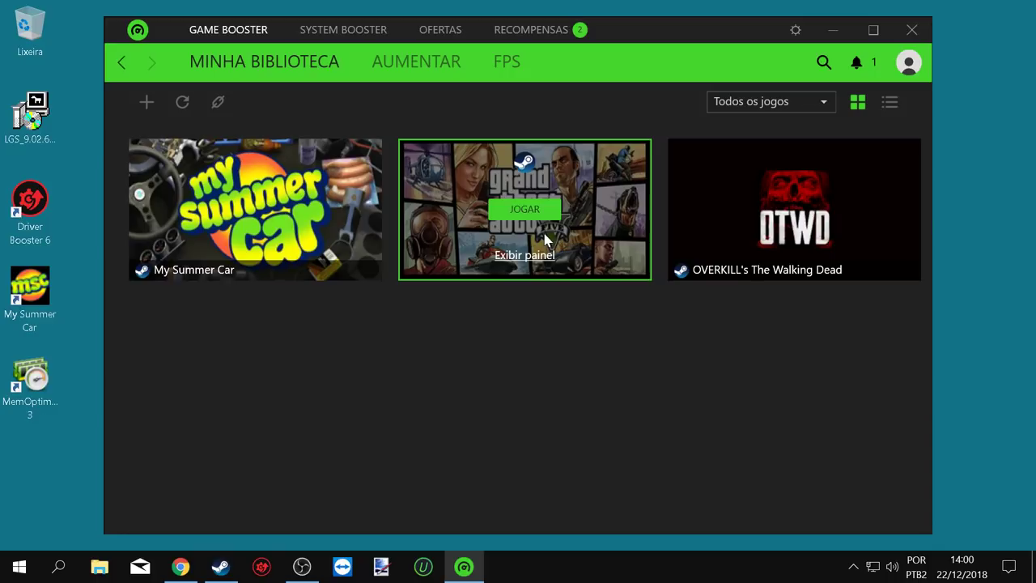
{"action": "mouse_move", "coordinate": [254, 252]}
{"action": "left_click", "coordinate": [255, 210]}
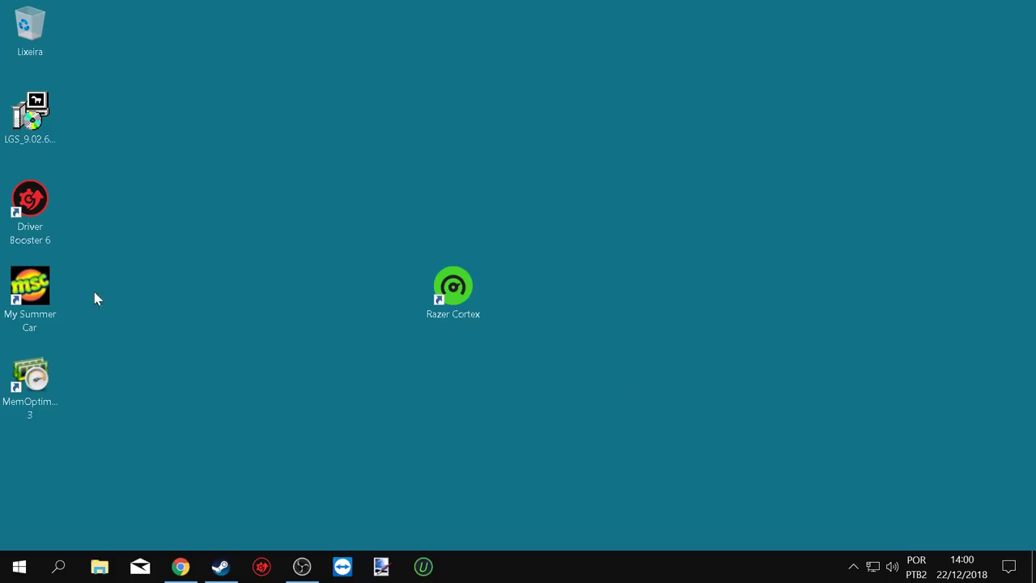
Select Golden Eye (no VSync) graphics quality and 1920 x 1080 resolution in the My Summer Car configuration, and quit it
{"action": "double_click", "coordinate": [32, 292]}
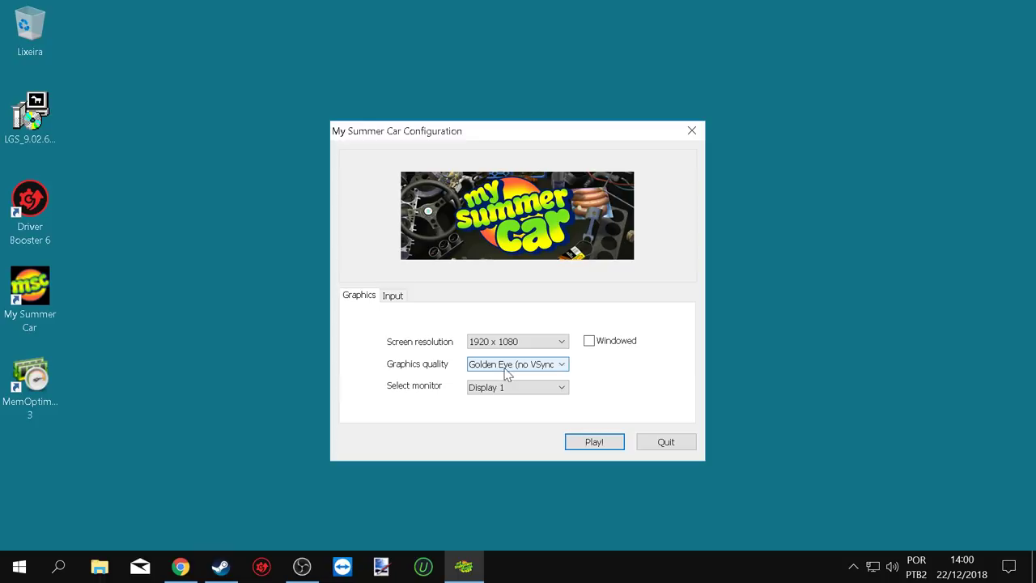
{"action": "left_click", "coordinate": [532, 368]}
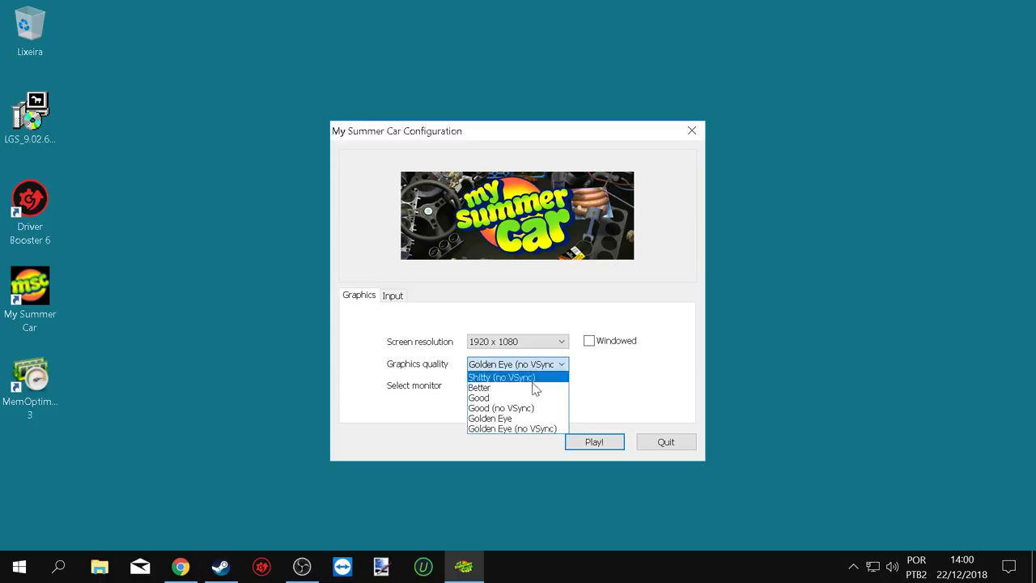
{"action": "left_click", "coordinate": [518, 431]}
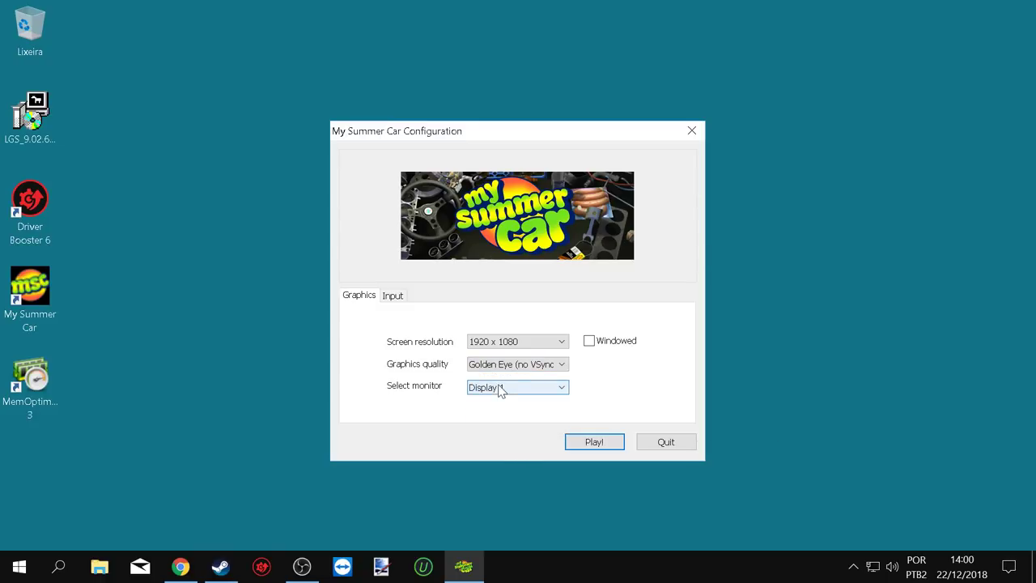
{"action": "left_click", "coordinate": [522, 342]}
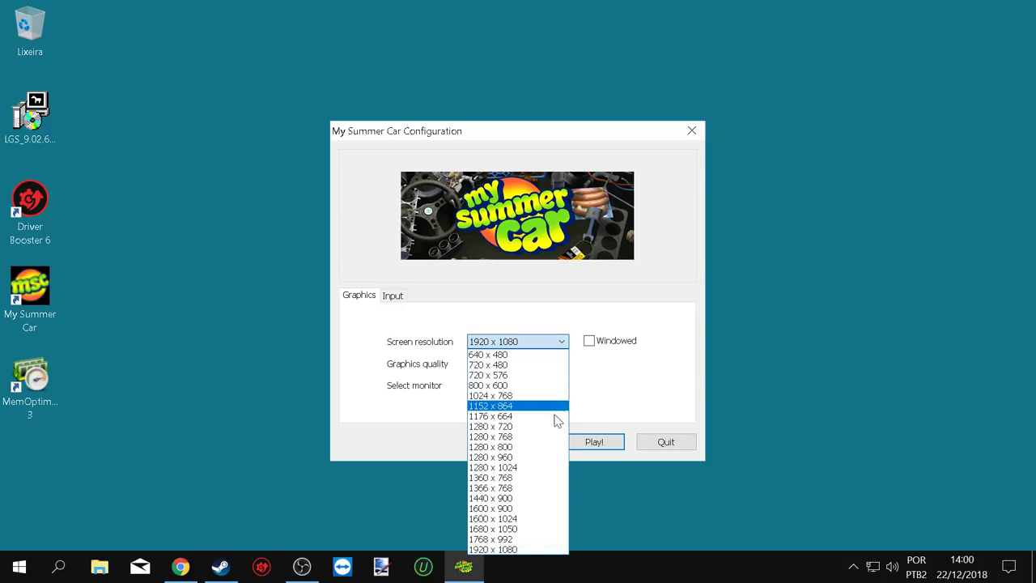
{"action": "left_click", "coordinate": [526, 548]}
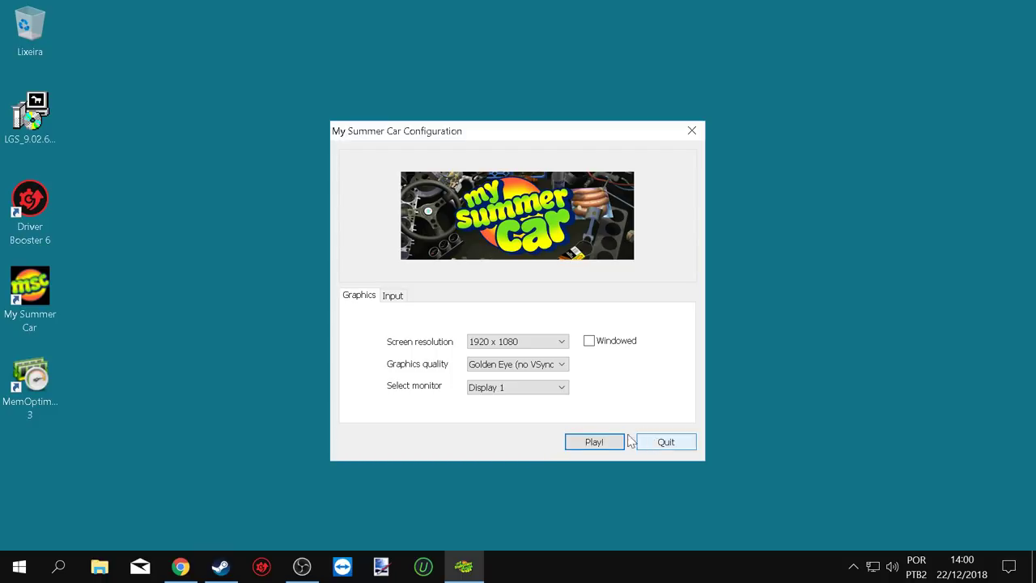
{"action": "left_click", "coordinate": [690, 447]}
Dismiss the Razer Cortex window and the Steam error, and move the Razer Cortex shortcut back beneath the MemOptimizer shortcut
{"action": "left_click_drag", "start_coordinate": [457, 295], "coordinate": [634, 386]}
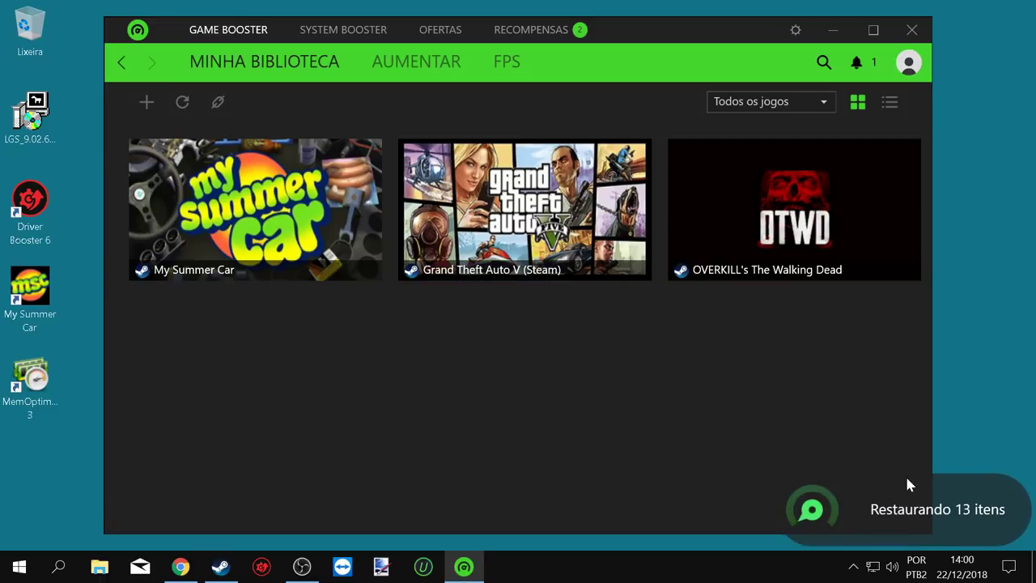
{"action": "left_click", "coordinate": [911, 29]}
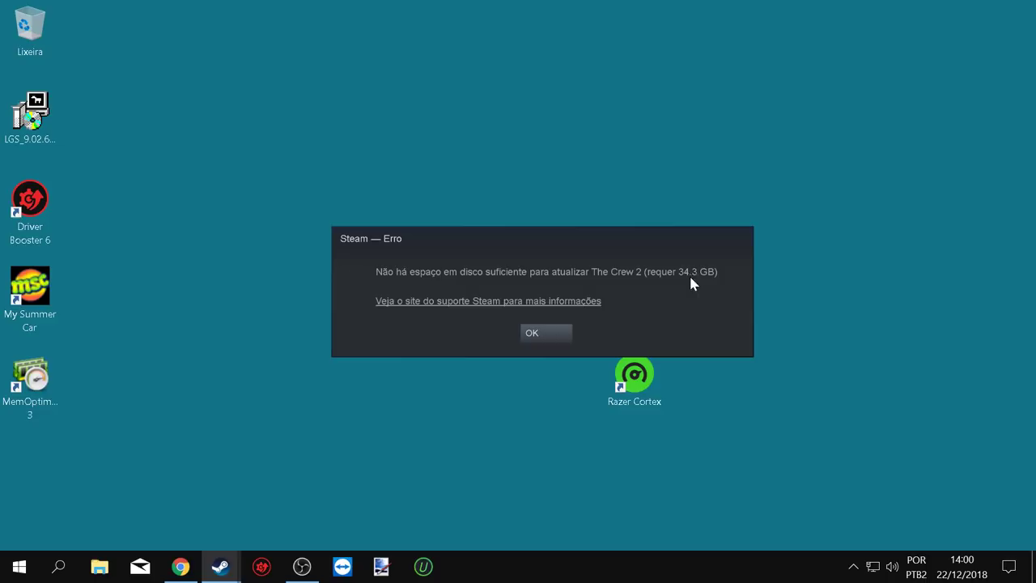
{"action": "left_click", "coordinate": [543, 335]}
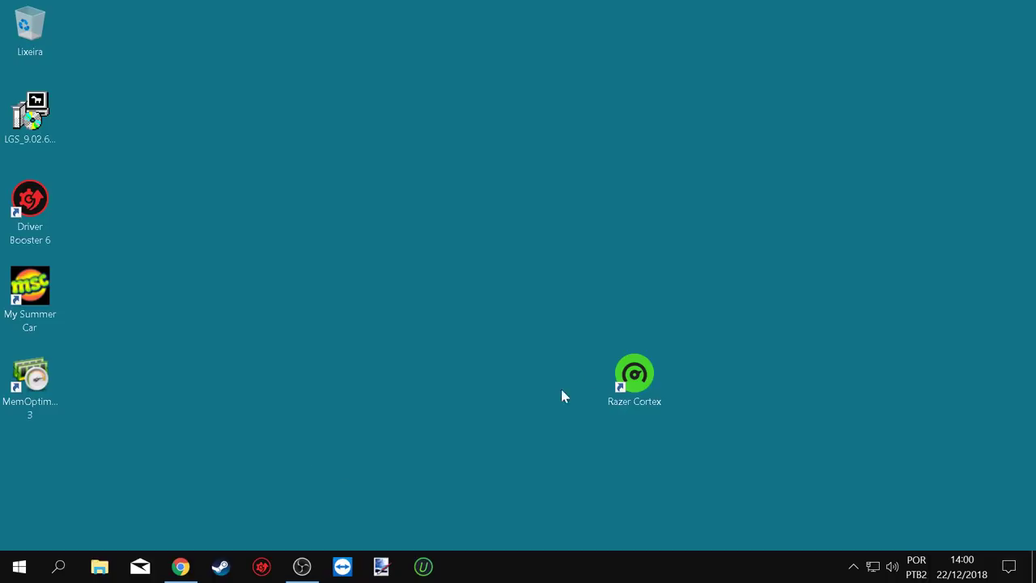
{"action": "left_click_drag", "start_coordinate": [619, 367], "coordinate": [153, 405]}
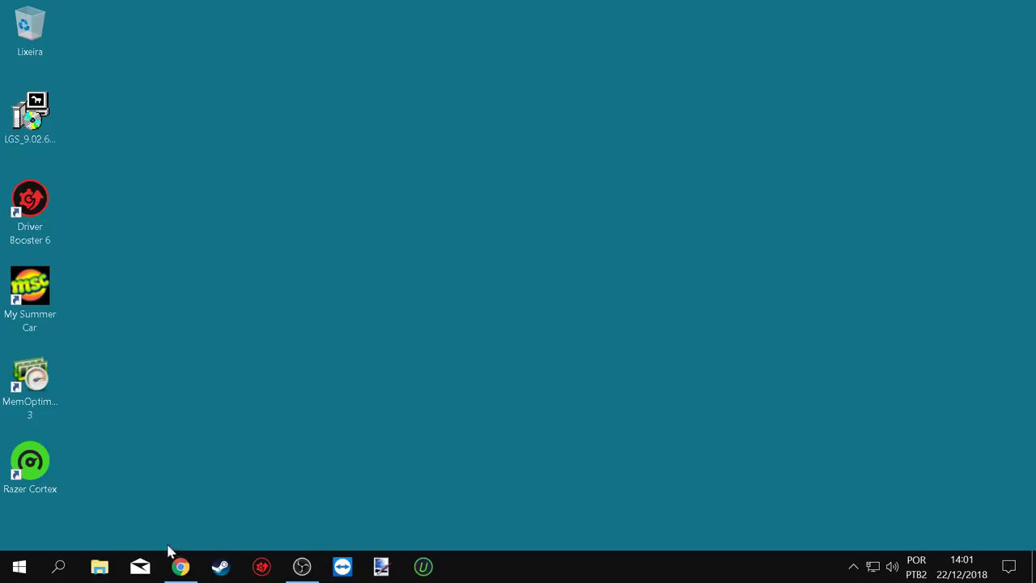
Switch to Chrome, open the "My Summer Car - Só racha épico" video from the Kilometrados channel, and pause it
{"action": "left_click", "coordinate": [180, 565]}
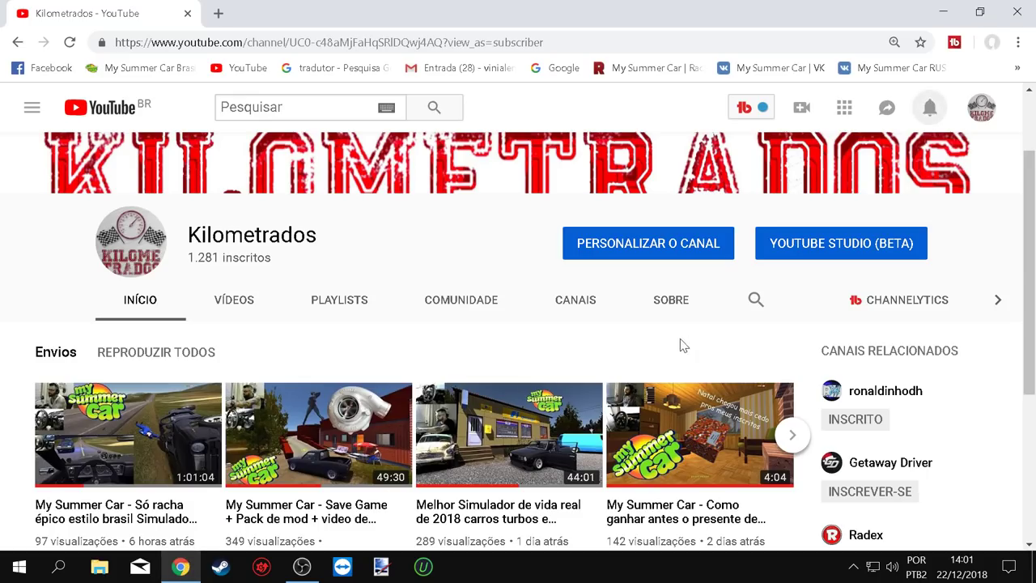
{"action": "left_click_drag", "start_coordinate": [1026, 318], "coordinate": [1026, 346]}
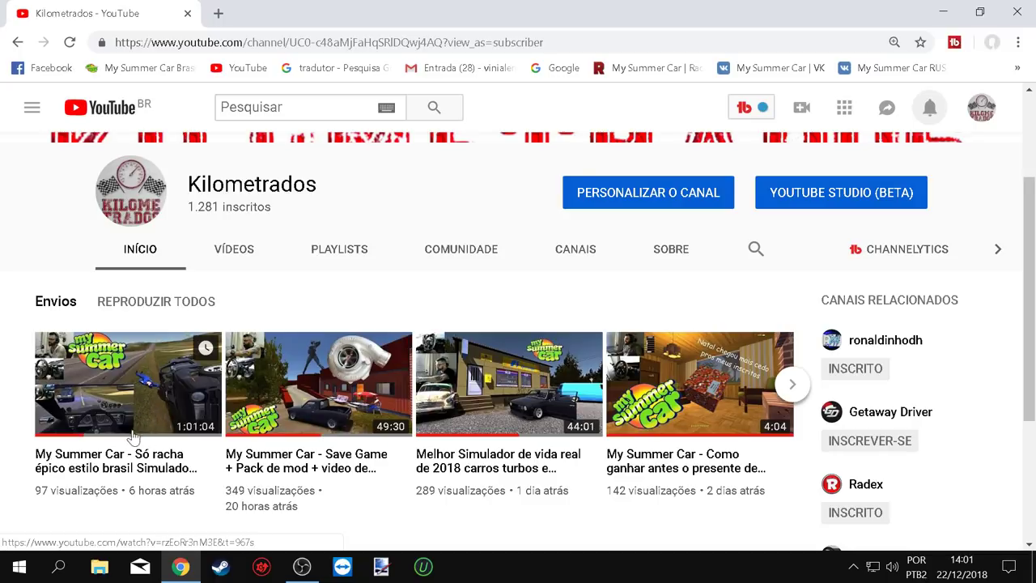
{"action": "left_click", "coordinate": [136, 392]}
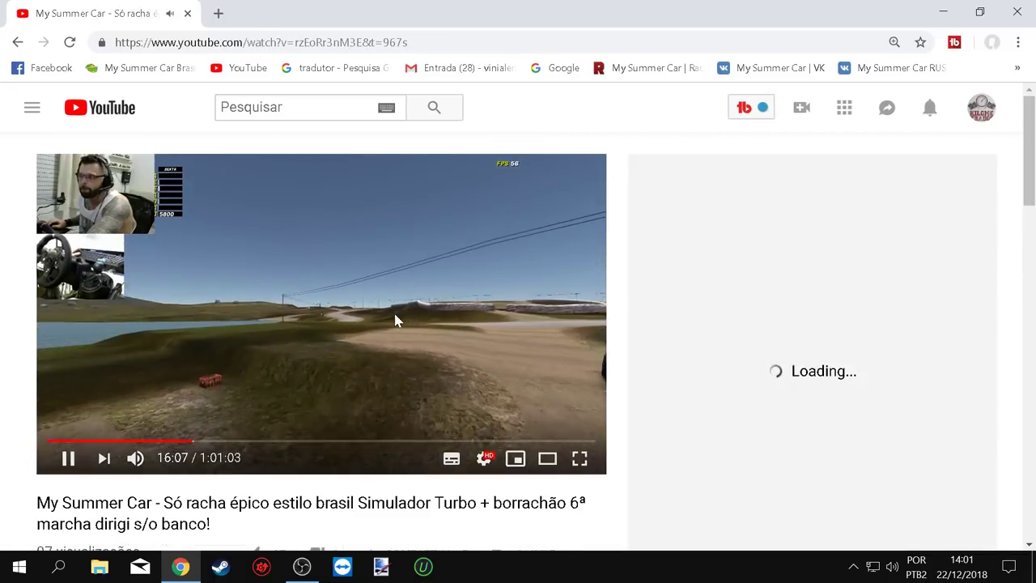
{"action": "left_click", "coordinate": [396, 317]}
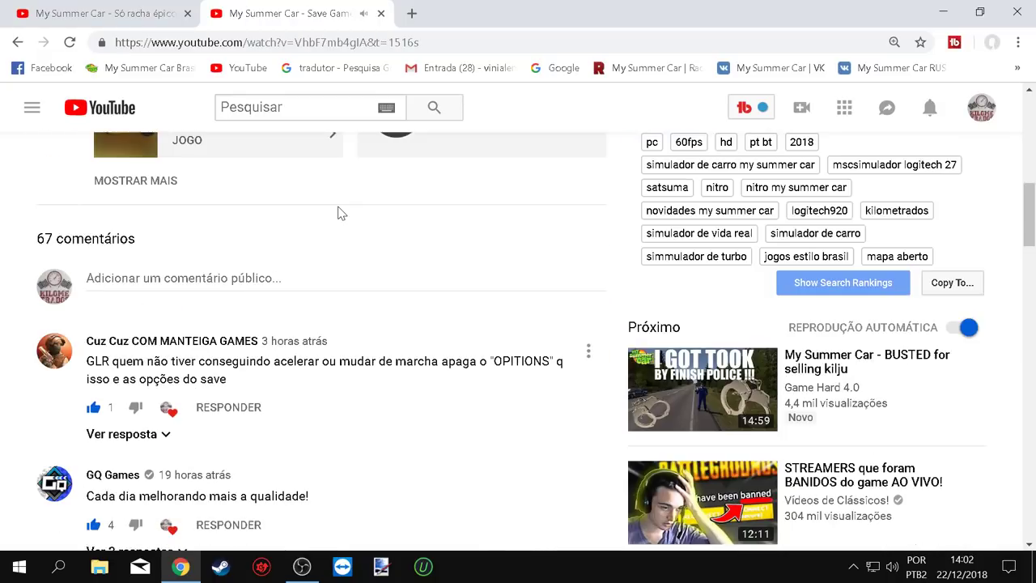
Look through the viewer comments under the "My Summer Car - Save Game" video
{"action": "scroll", "coordinate": [338, 213], "scroll_direction": "down", "scroll_amount": 3}
{"action": "left_click_drag", "start_coordinate": [1031, 257], "coordinate": [1030, 252]}
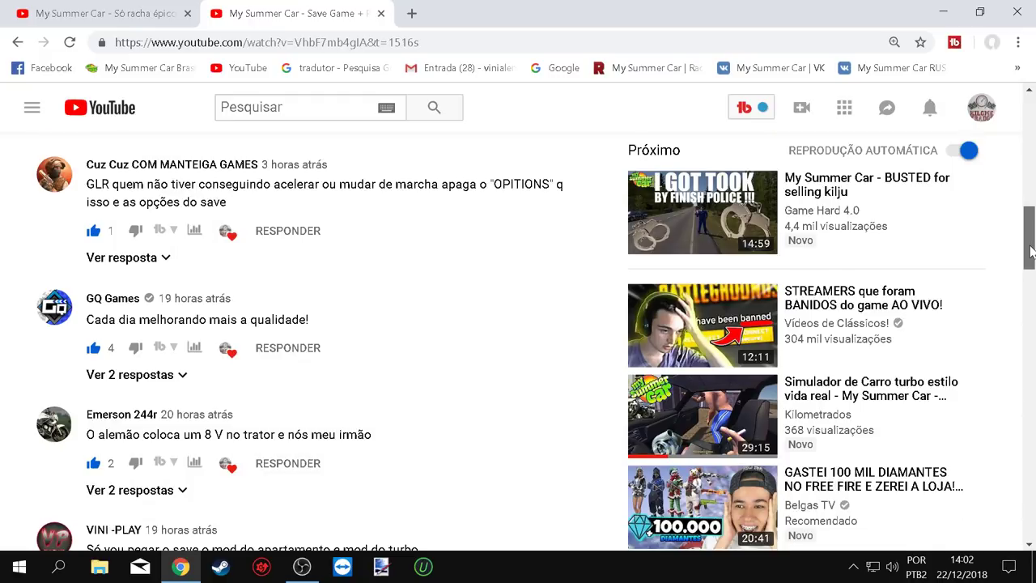